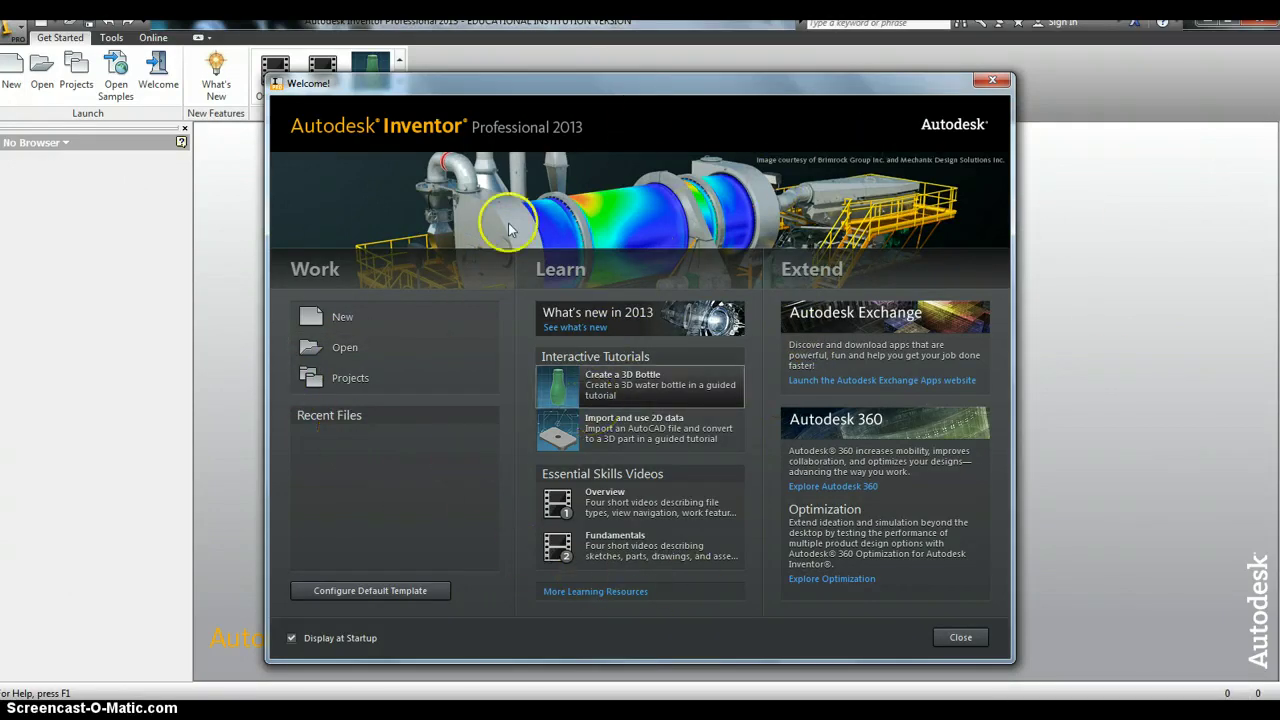
Create a new part file from the Standard.ipt template
left_click(343, 312)
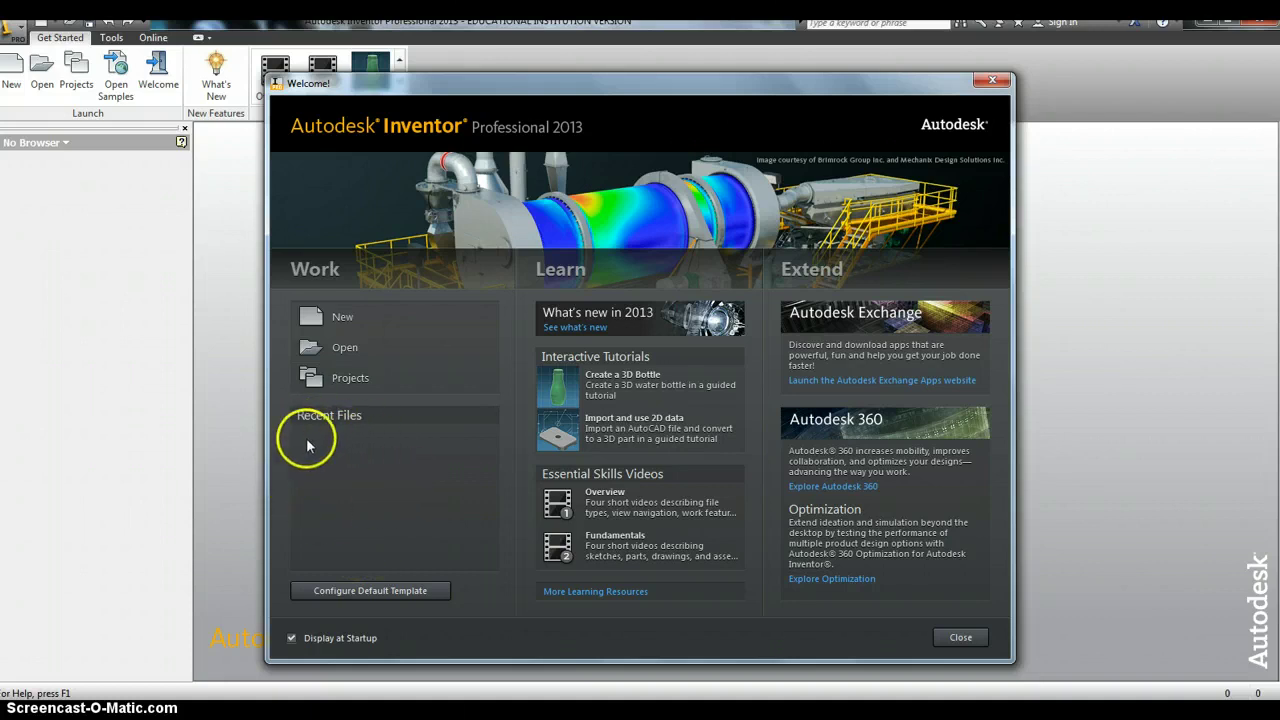
left_click(336, 316)
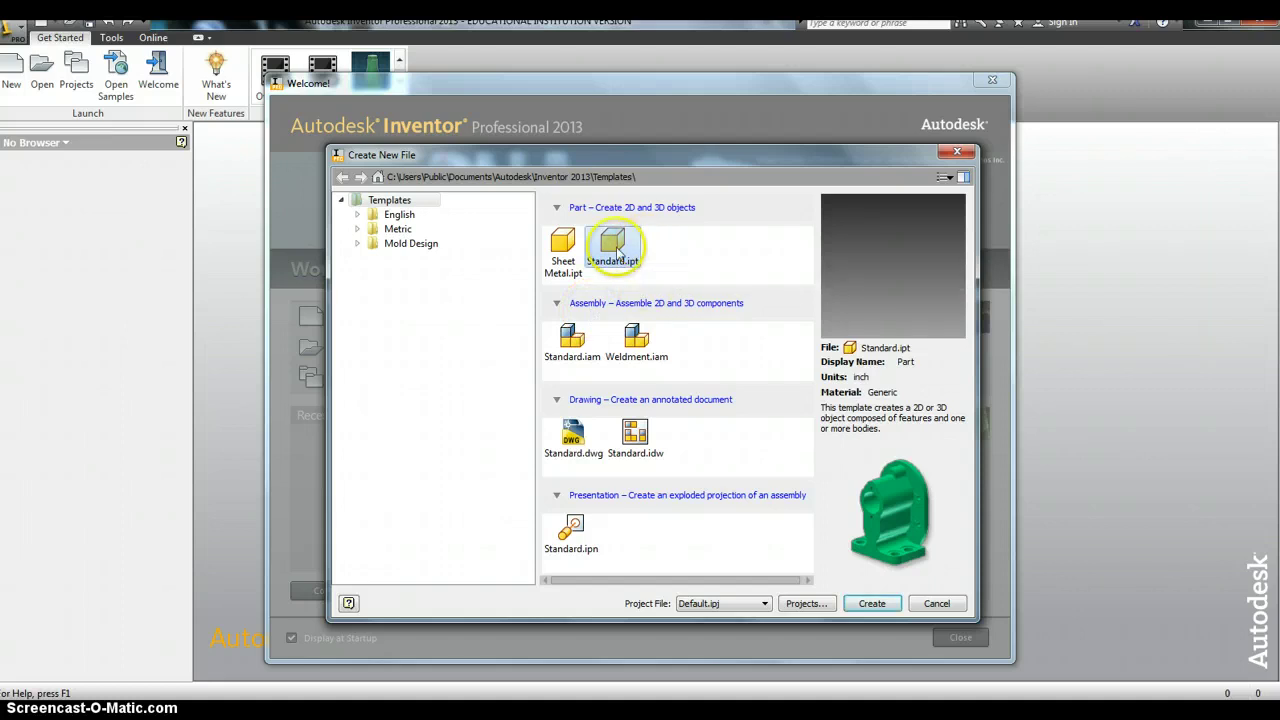
left_click(858, 604)
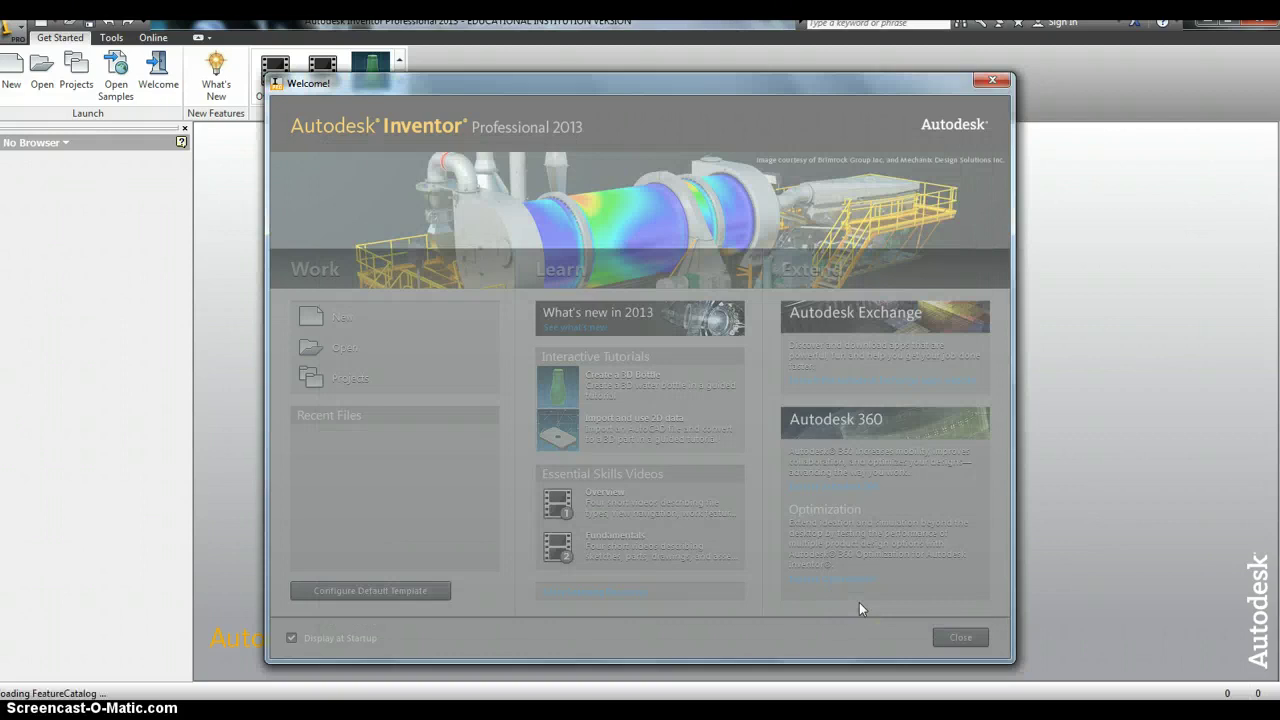
left_click(868, 513)
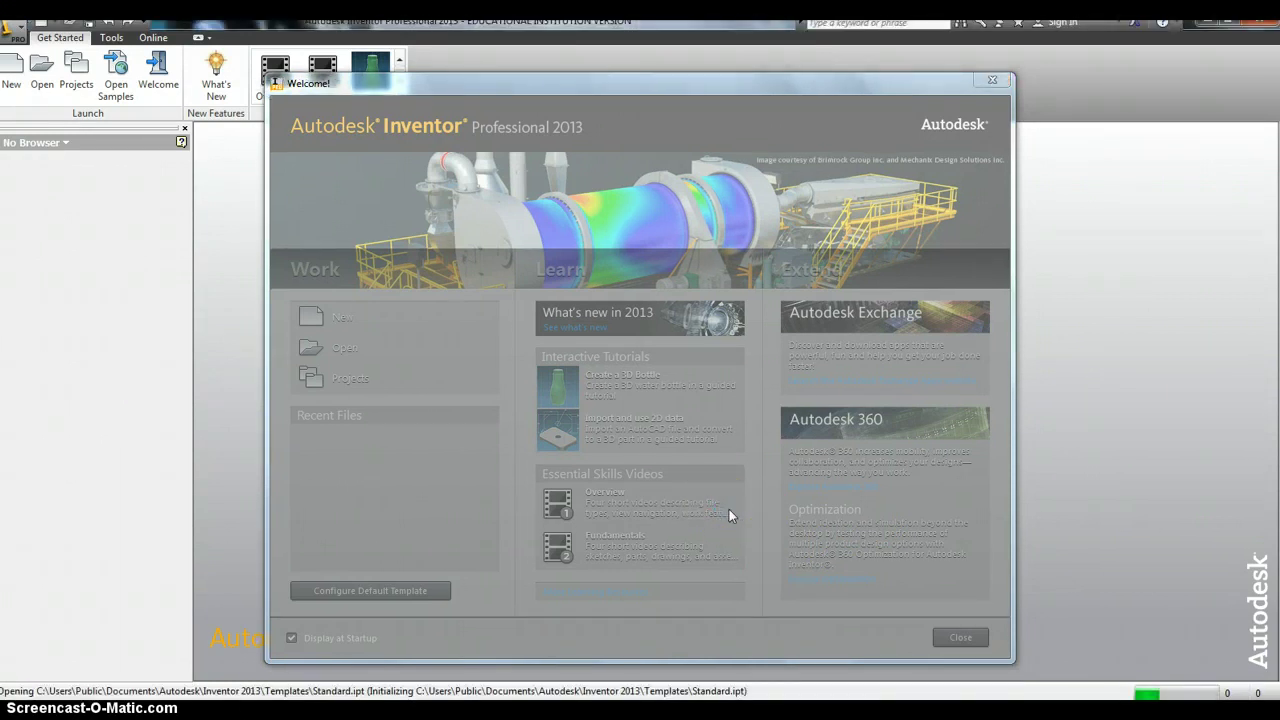
Wait for the empty Part1 modelling window to open
left_click(587, 540)
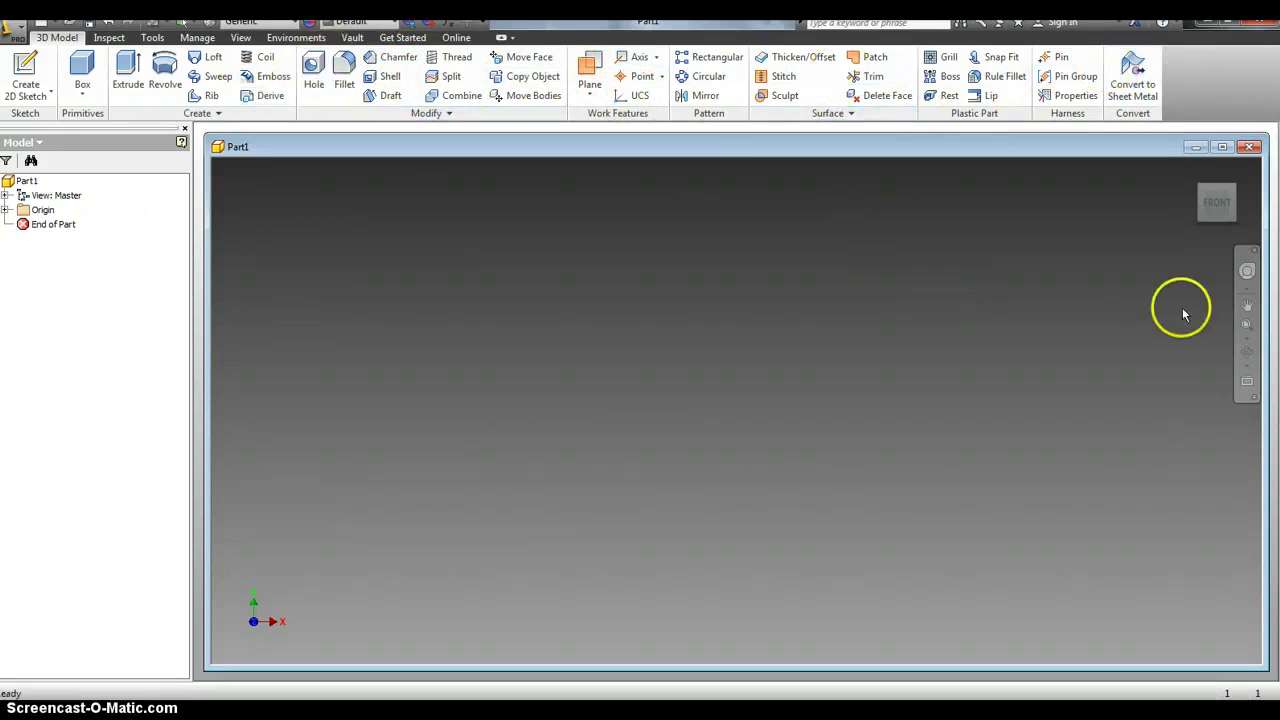
mouse_move(26, 70)
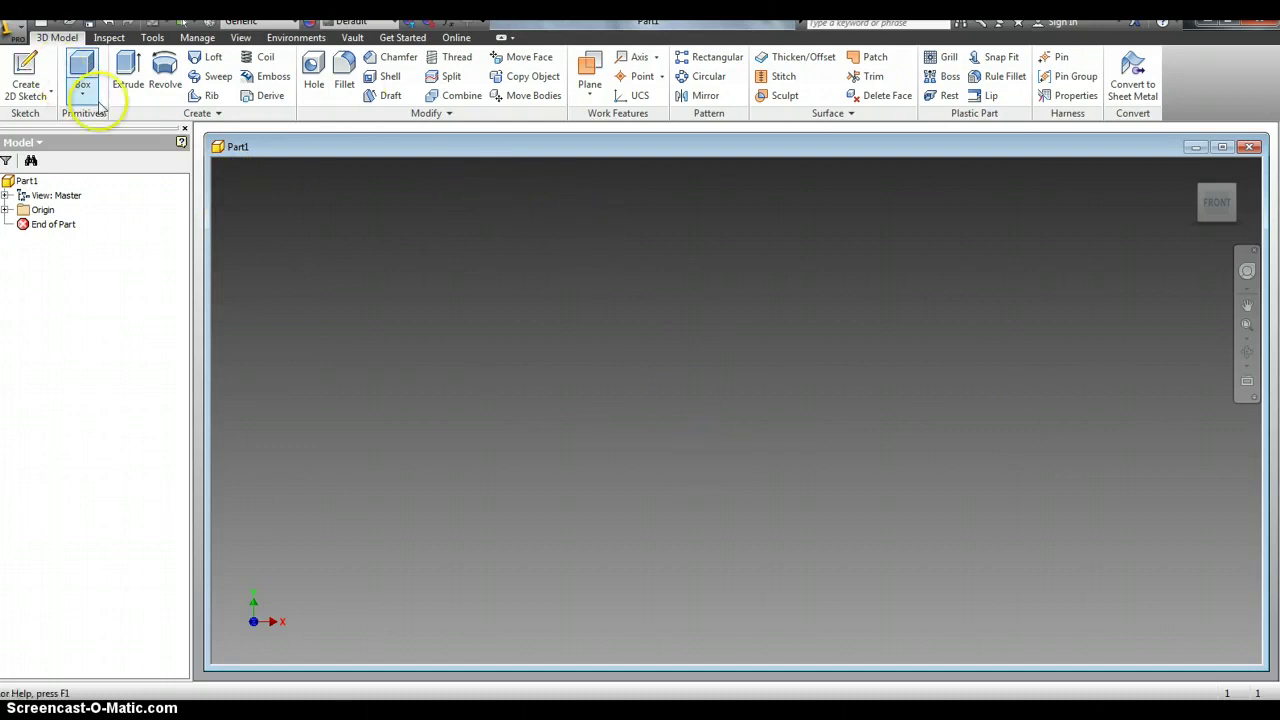
Start Sketch1 on the vertical XY front origin plane
left_click(44, 62)
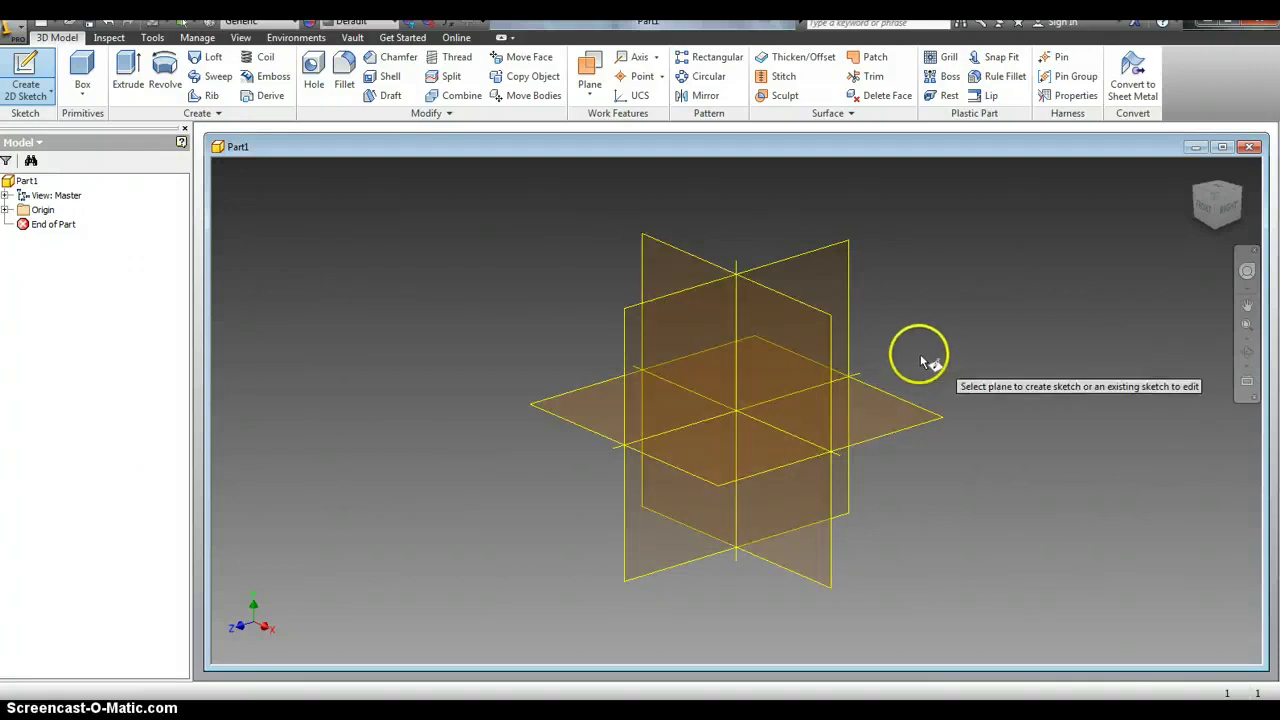
left_click(840, 350)
left_click(788, 355)
left_click(757, 350)
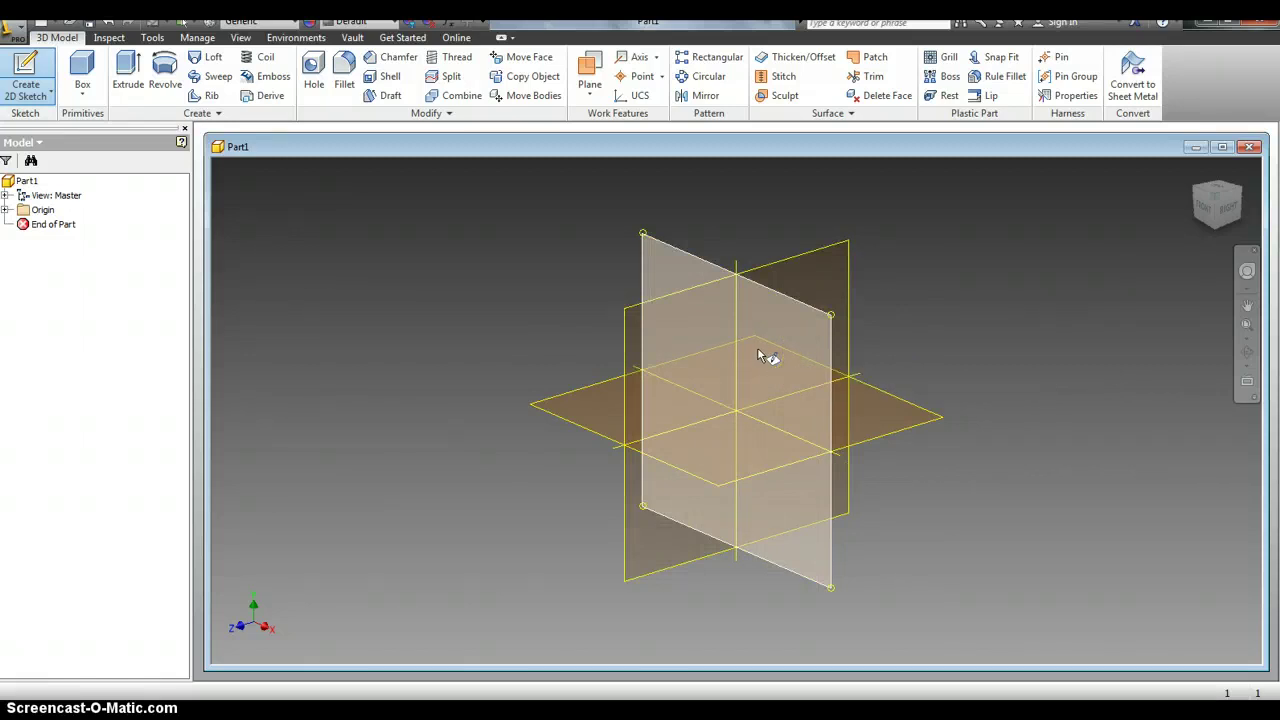
left_click(757, 353)
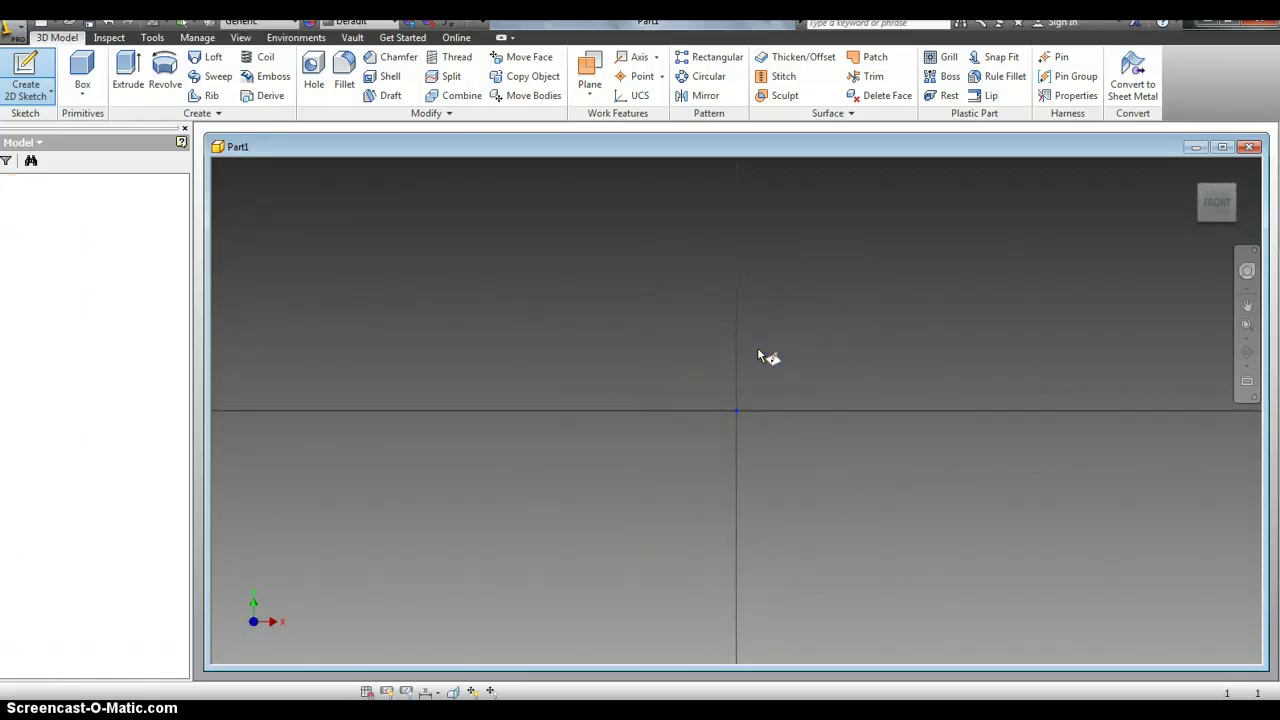
left_click(786, 446)
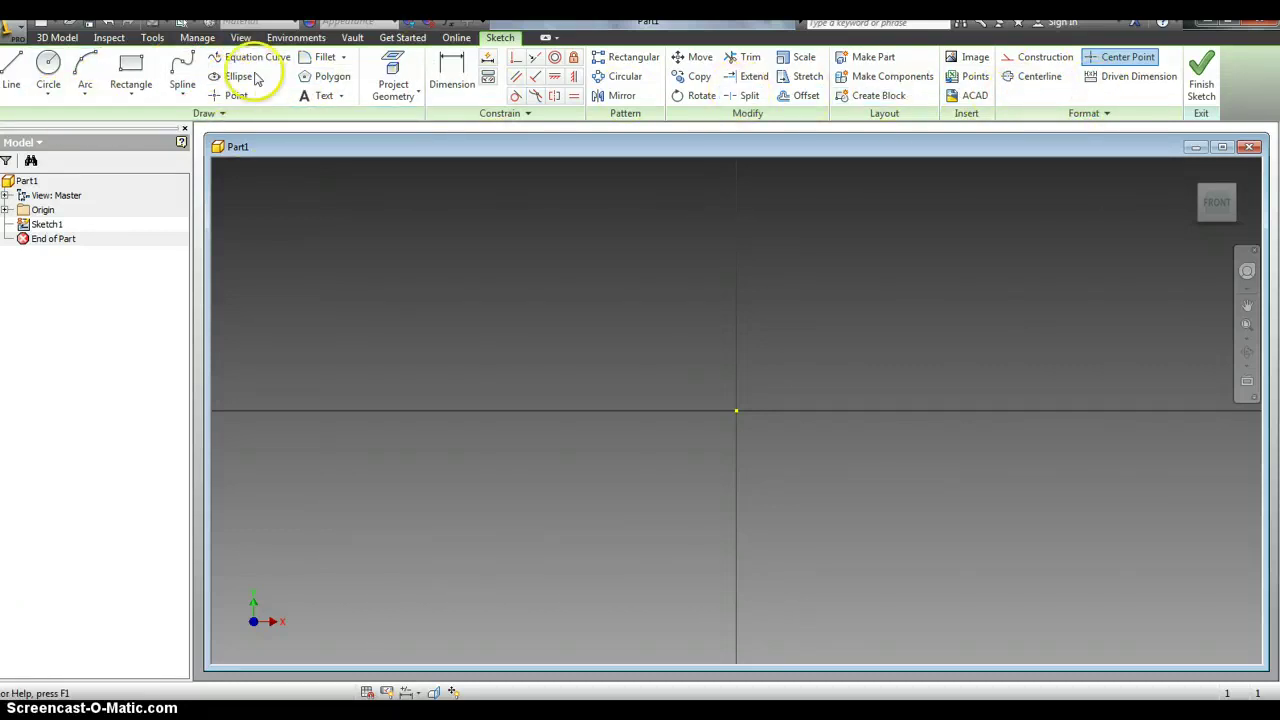
Draw a two-point rectangle around the origin and finish Sketch1
left_click(131, 65)
left_click(624, 339)
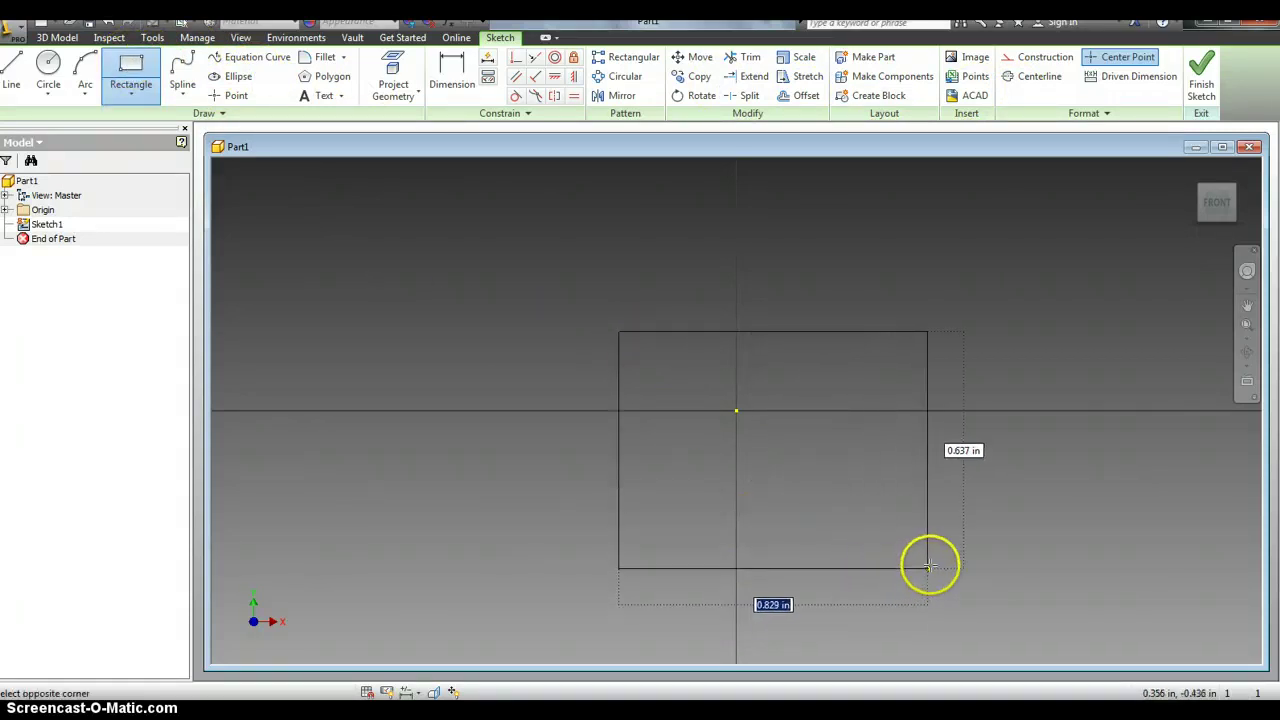
left_click(930, 532)
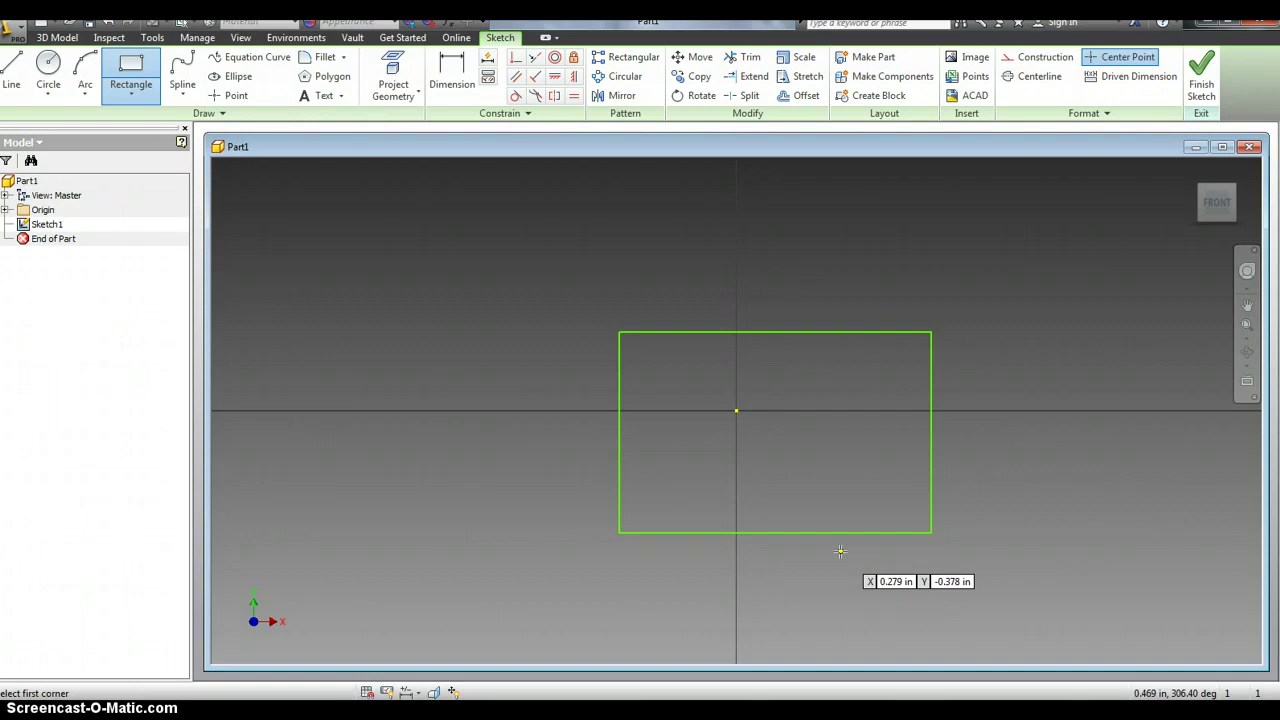
left_click(1200, 95)
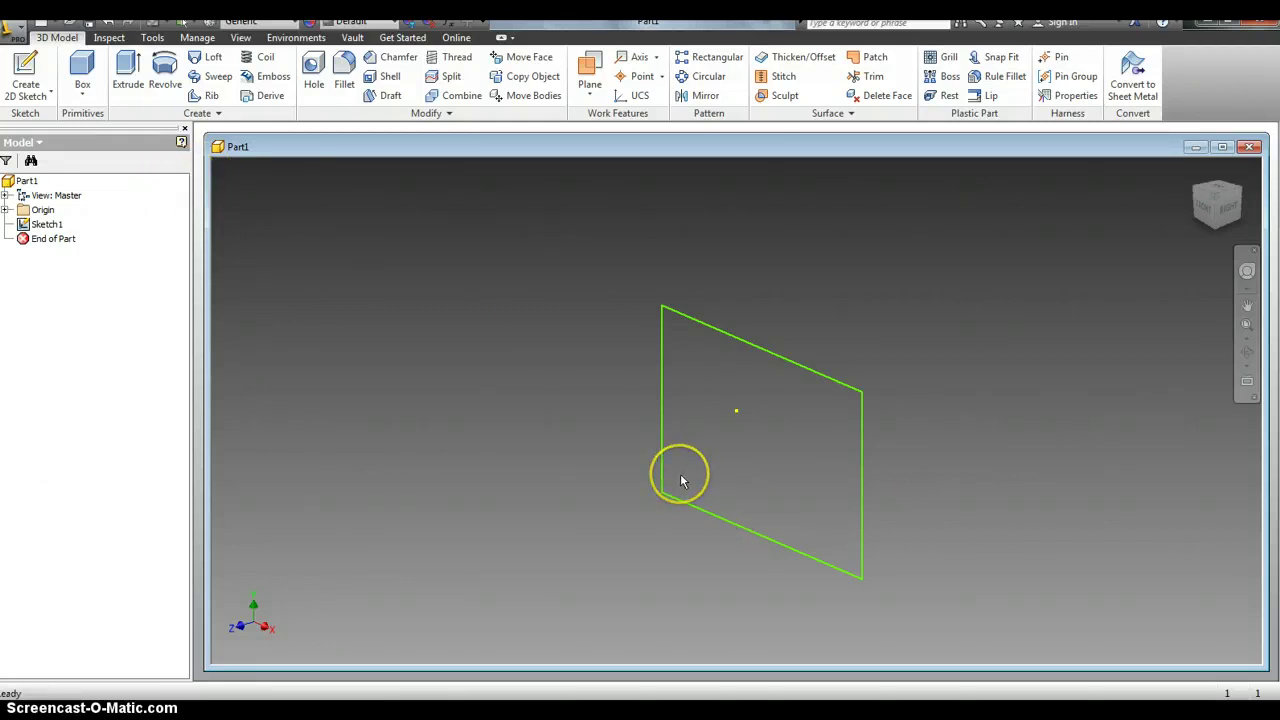
Extrude the rectangle to a depth of .6 as a solid box
left_click(127, 67)
type(".6")
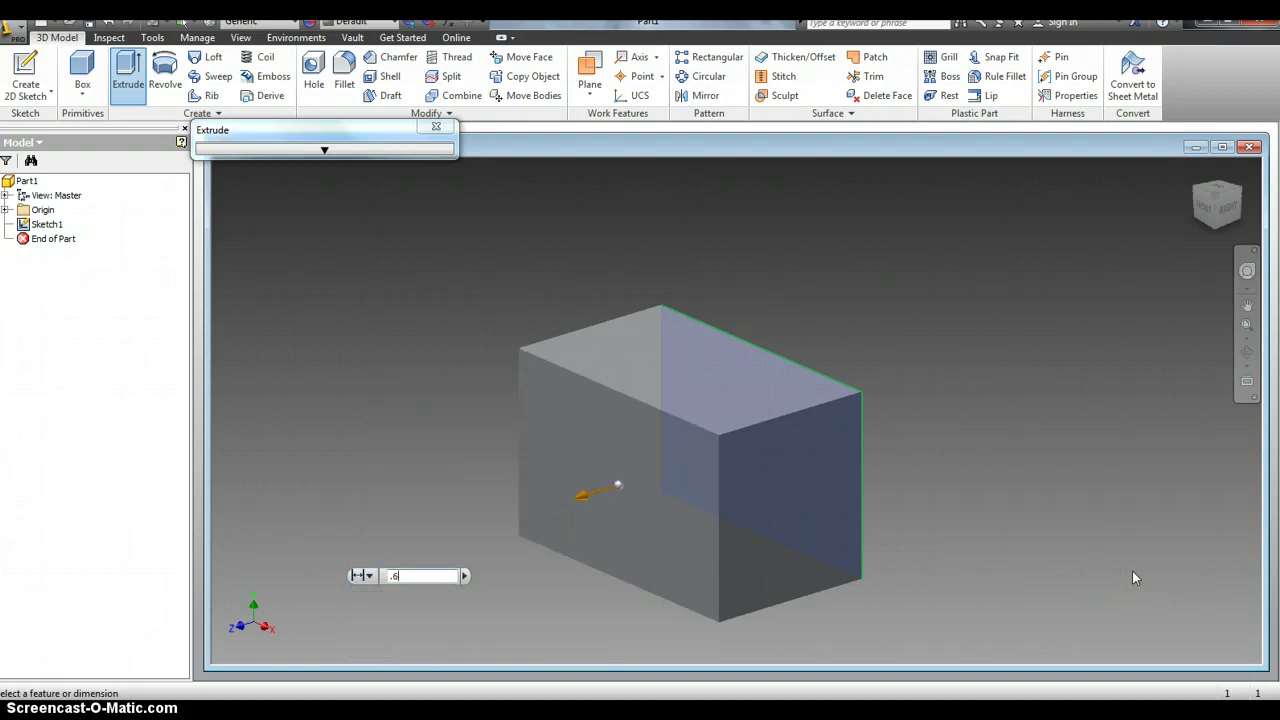
left_click(1131, 447)
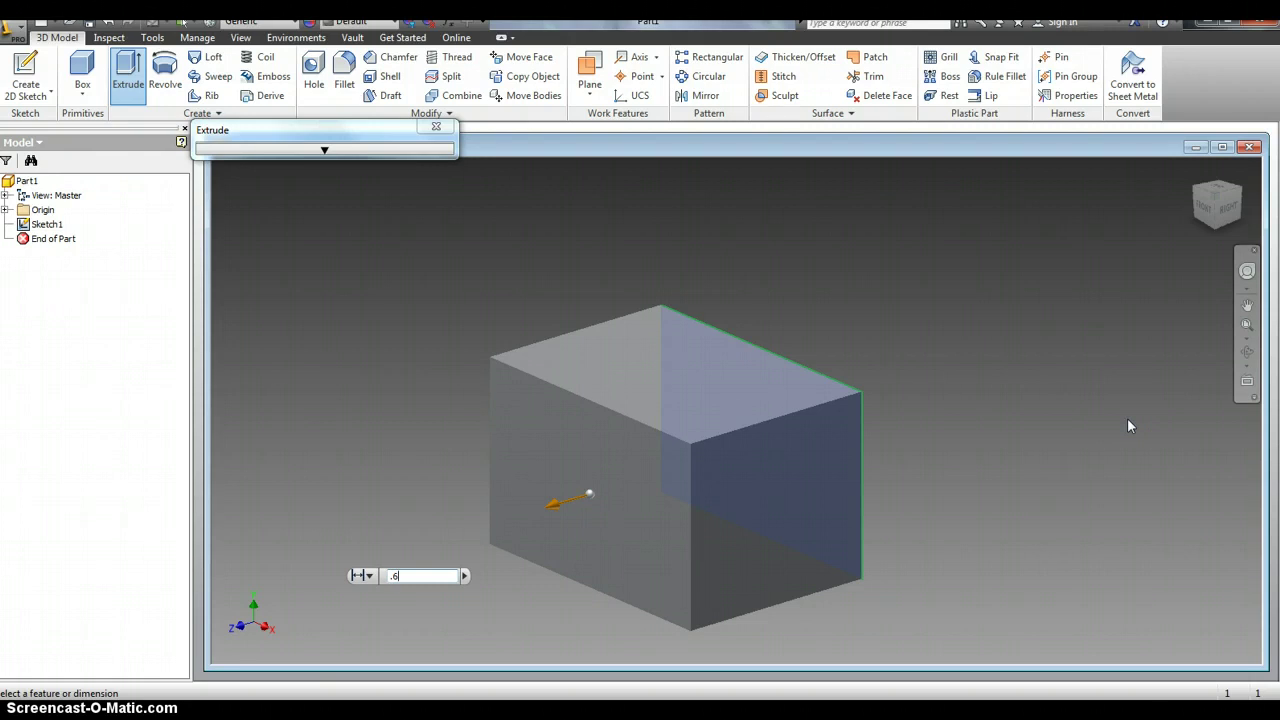
left_click(757, 555)
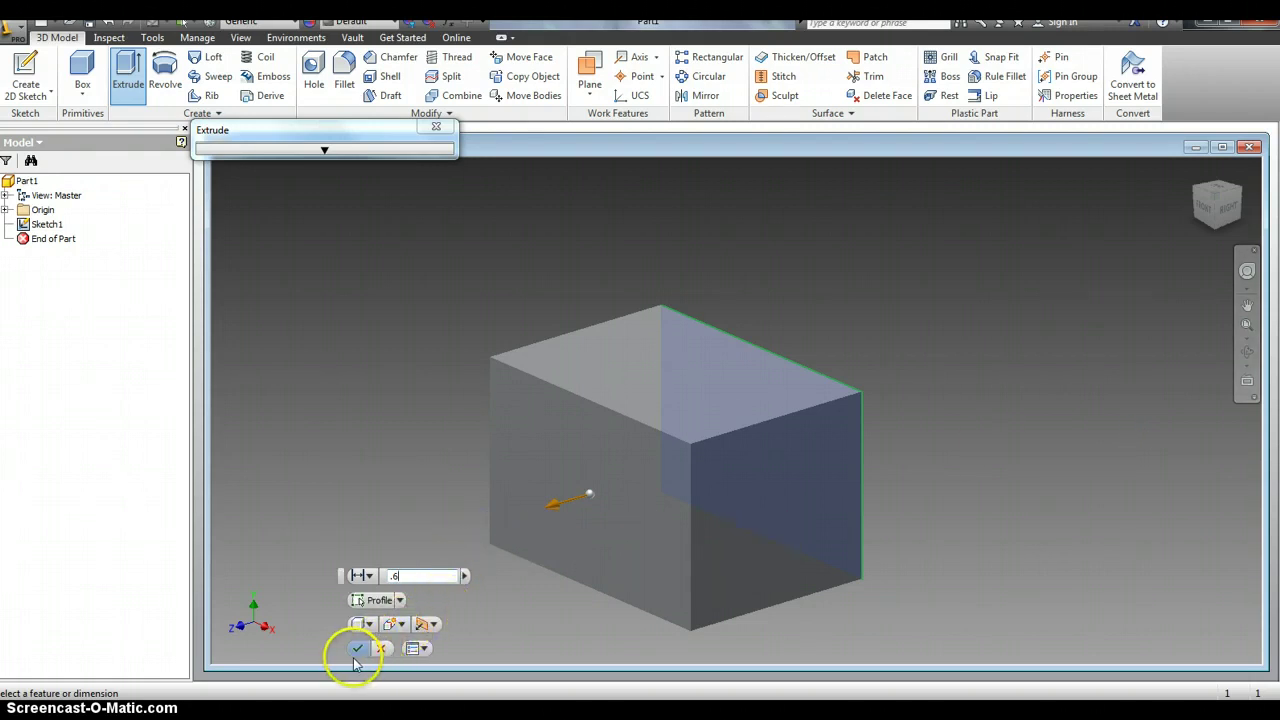
left_click(358, 650)
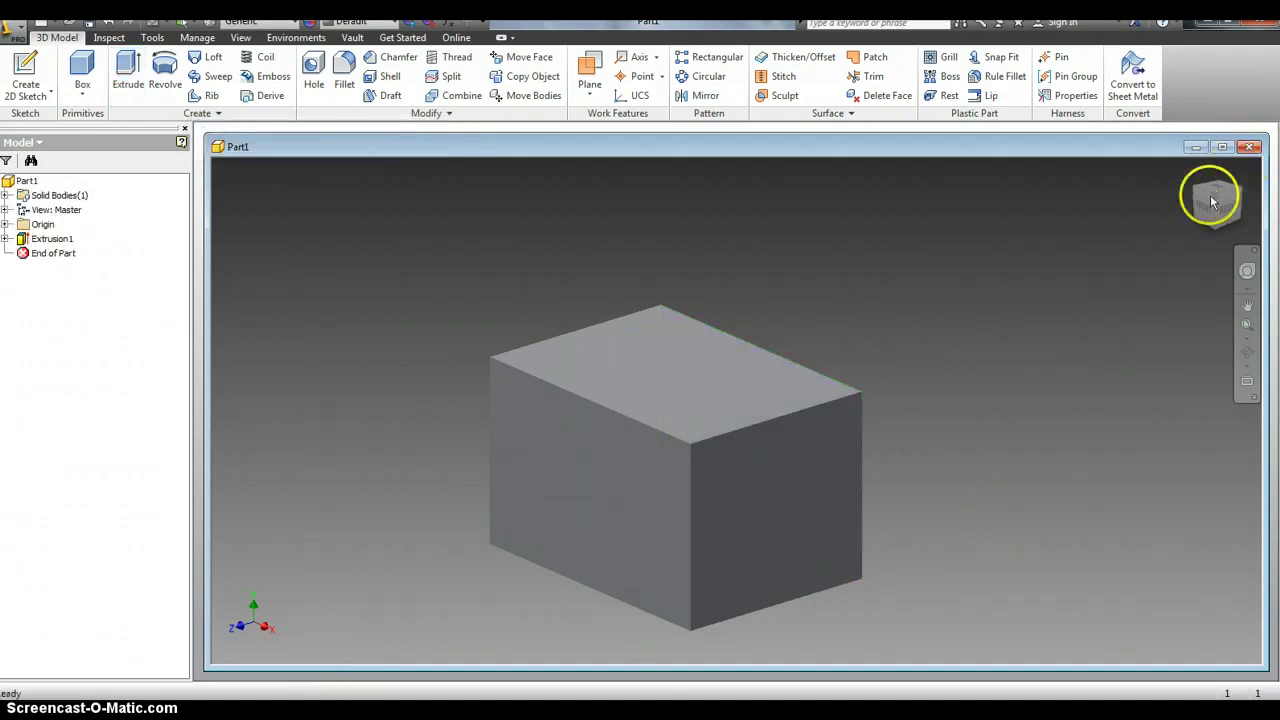
mouse_move(1214, 205)
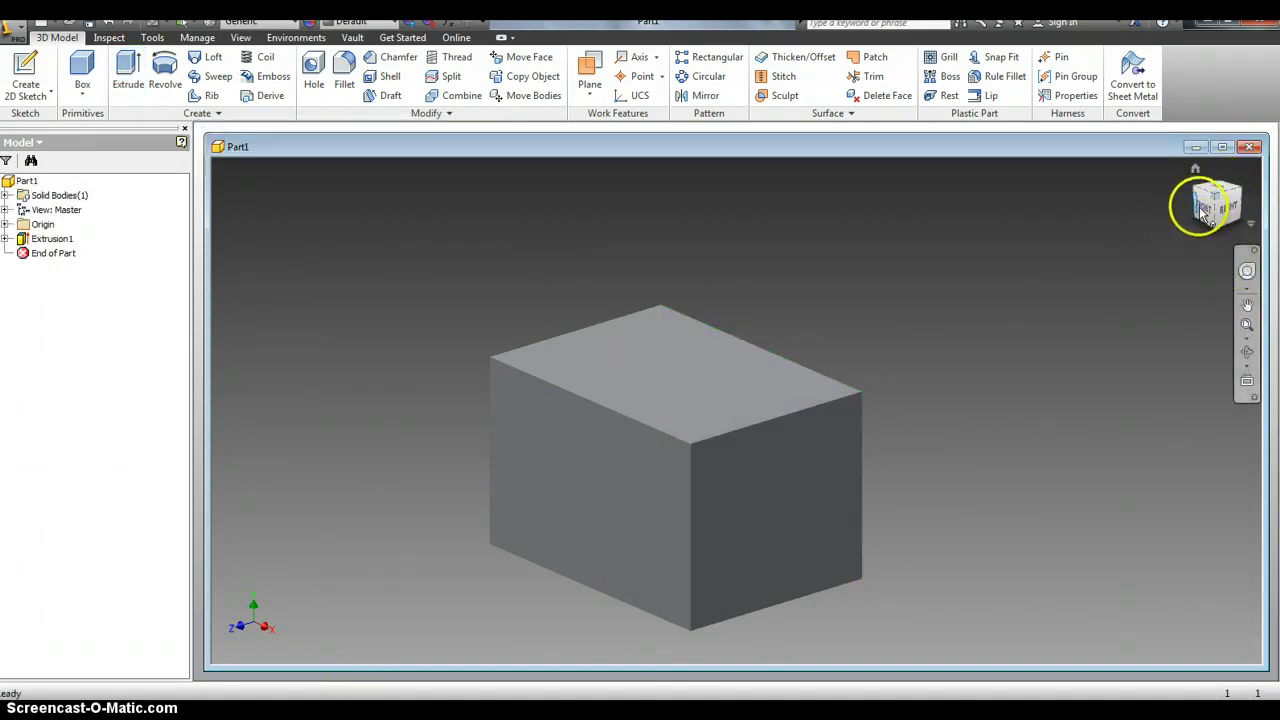
left_click_drag(1220, 200, 1207, 213)
left_click(1207, 213)
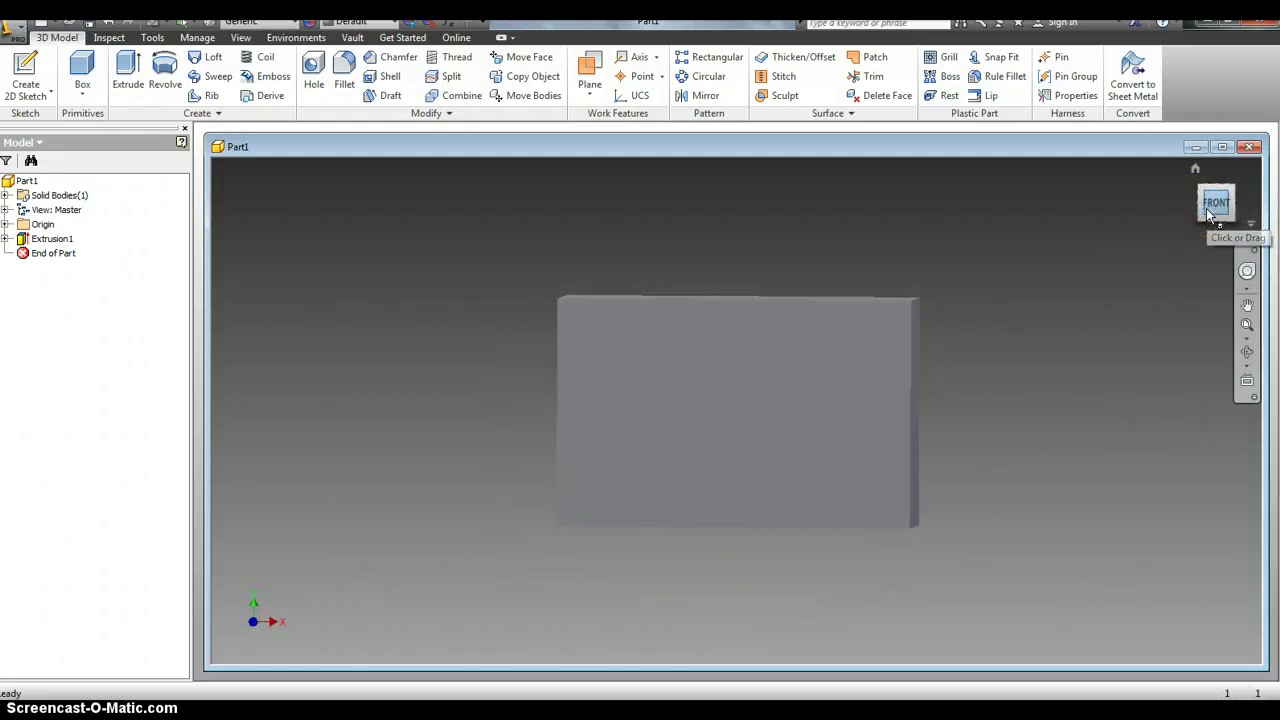
left_click(1218, 180)
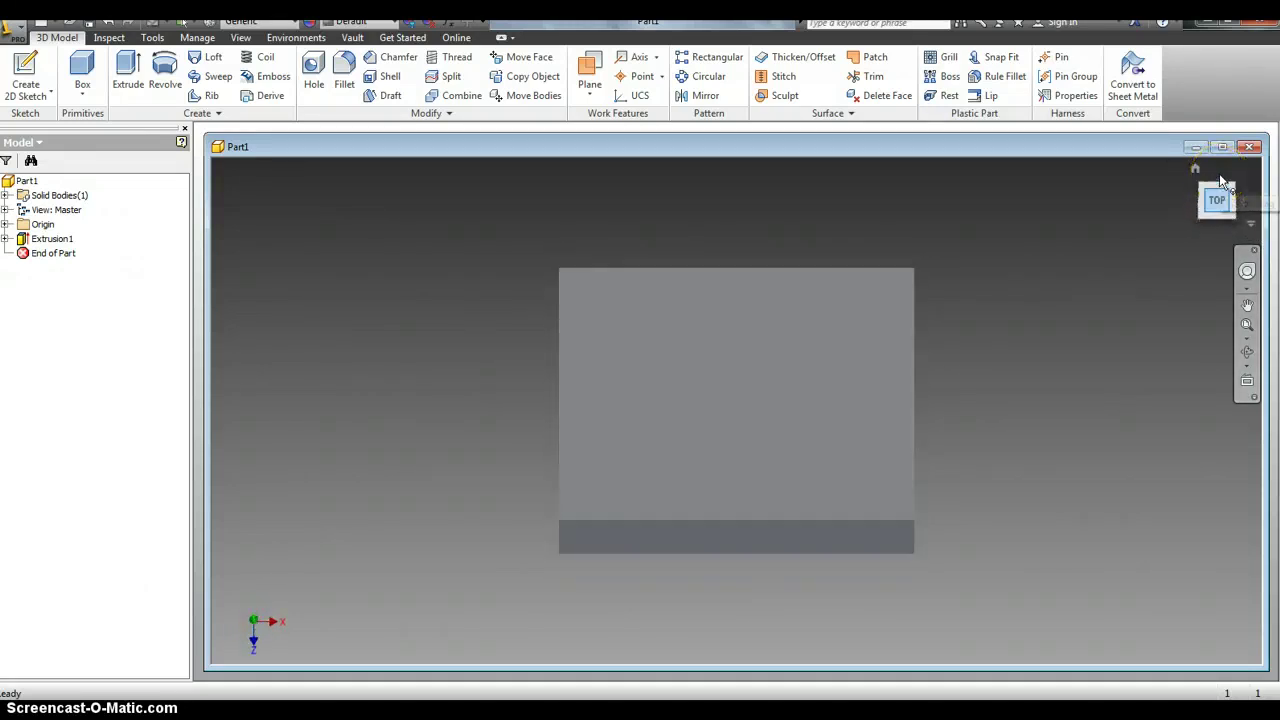
left_click(1250, 208)
left_click(1247, 208)
left_click(1246, 180)
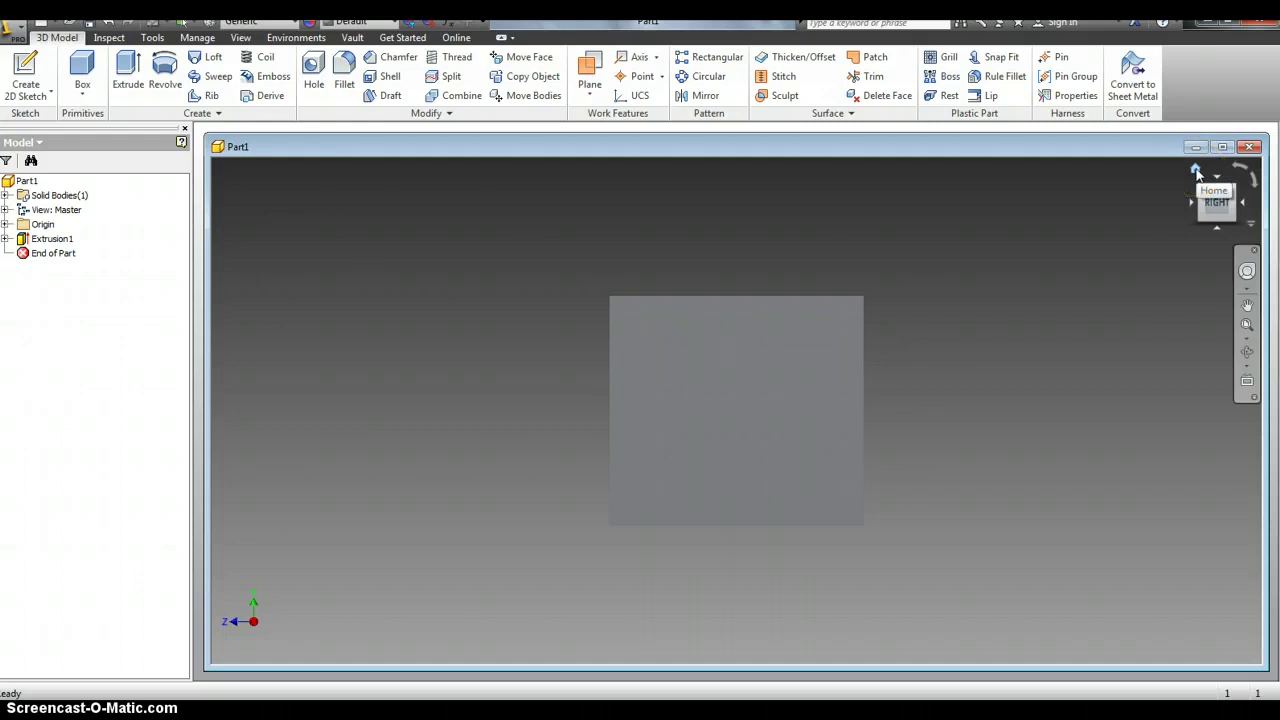
left_click(1197, 172)
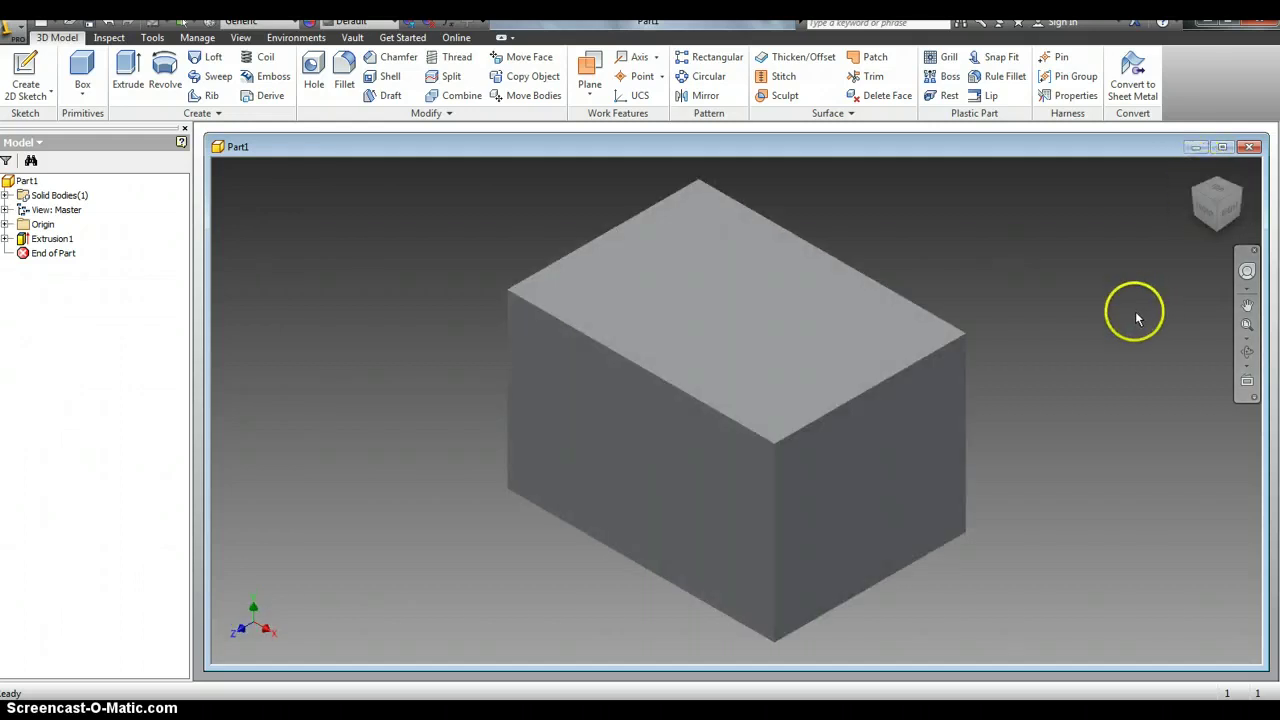
left_click(1247, 307)
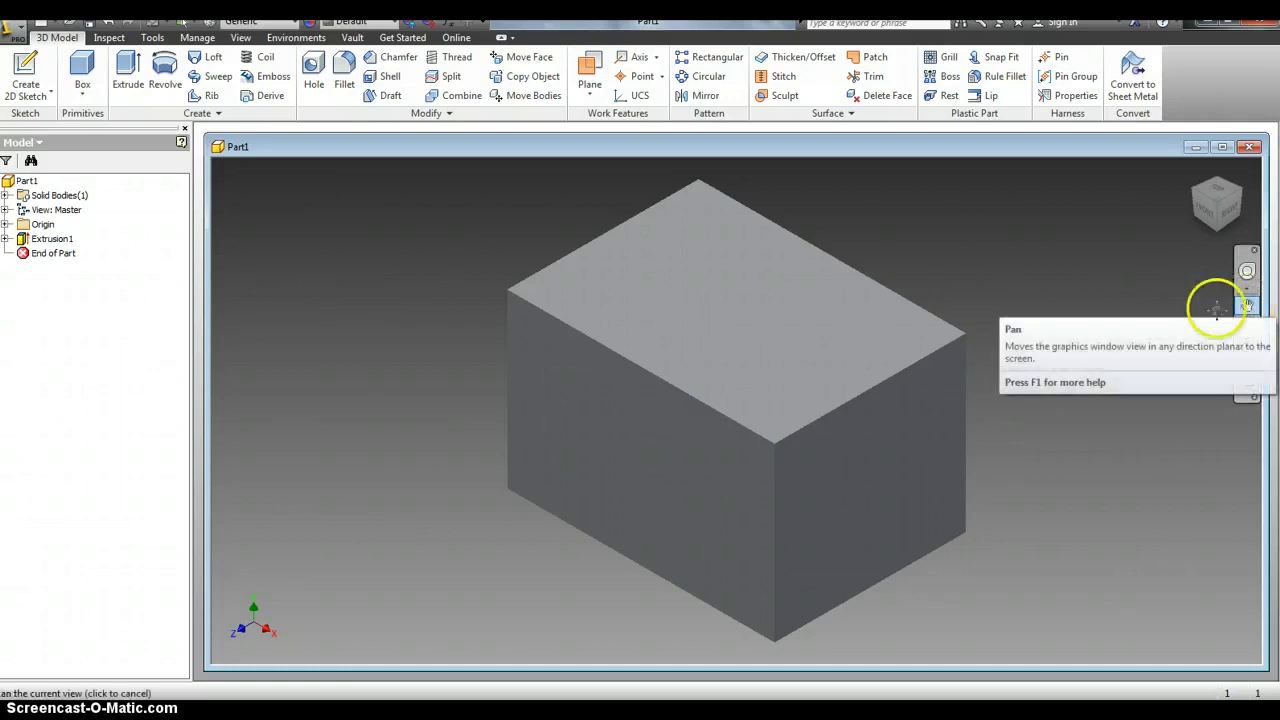
left_click_drag(706, 374, 943, 371)
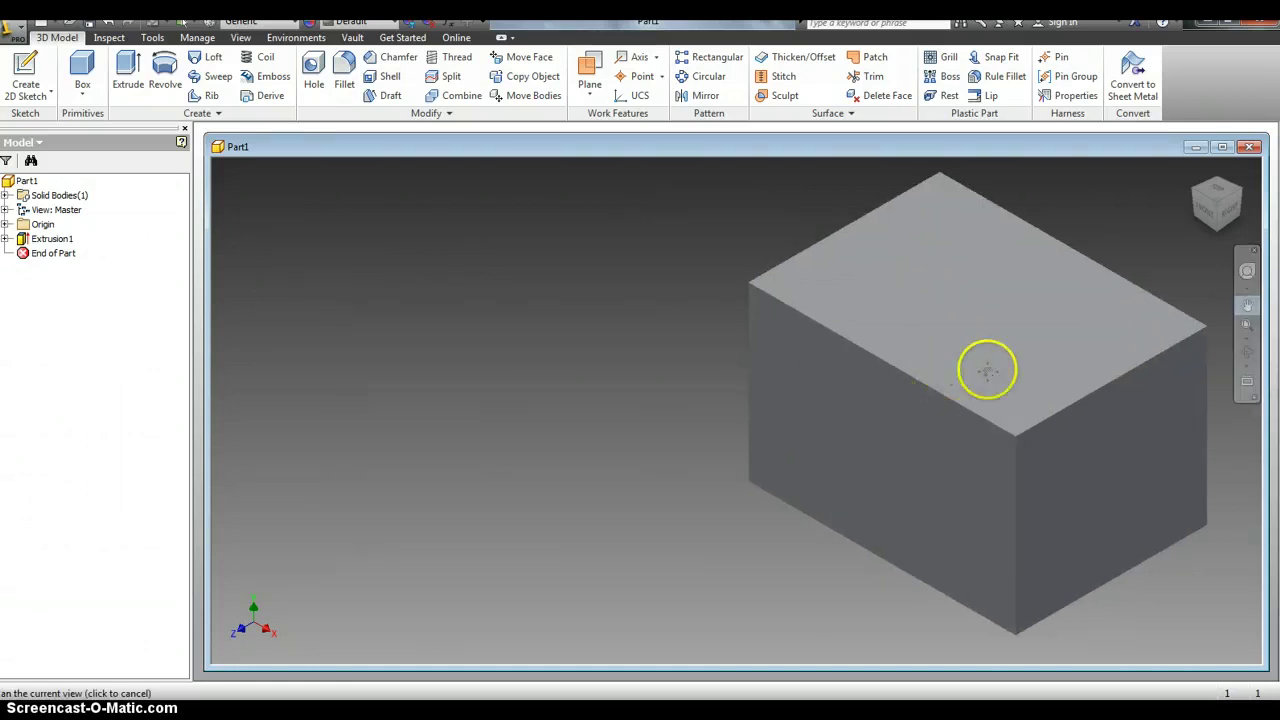
left_click_drag(1051, 371, 554, 374)
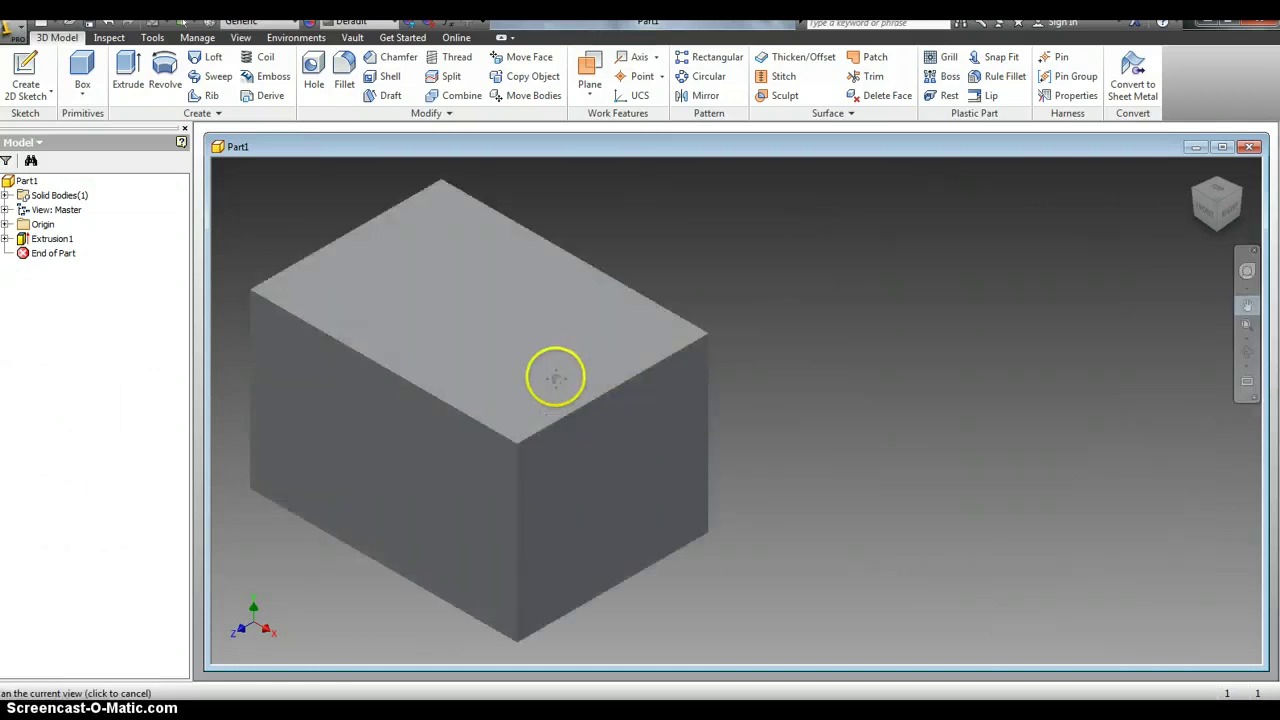
left_click(1249, 341)
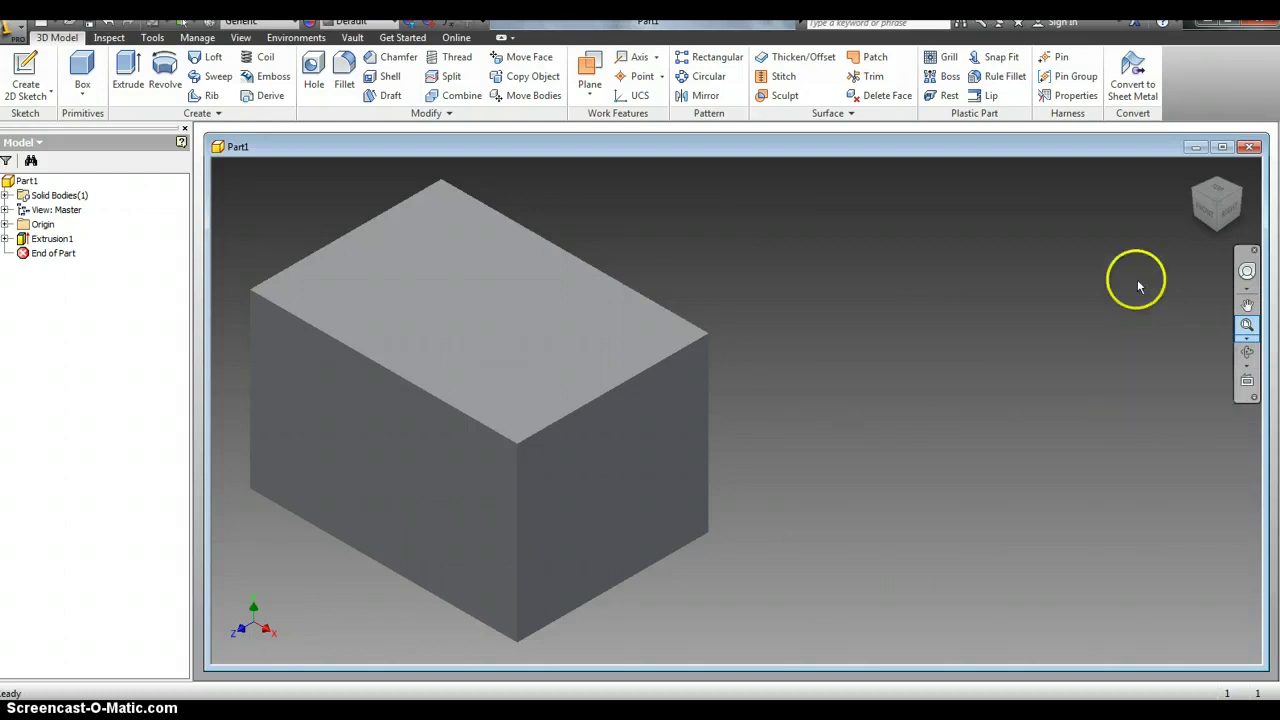
left_click(1249, 328)
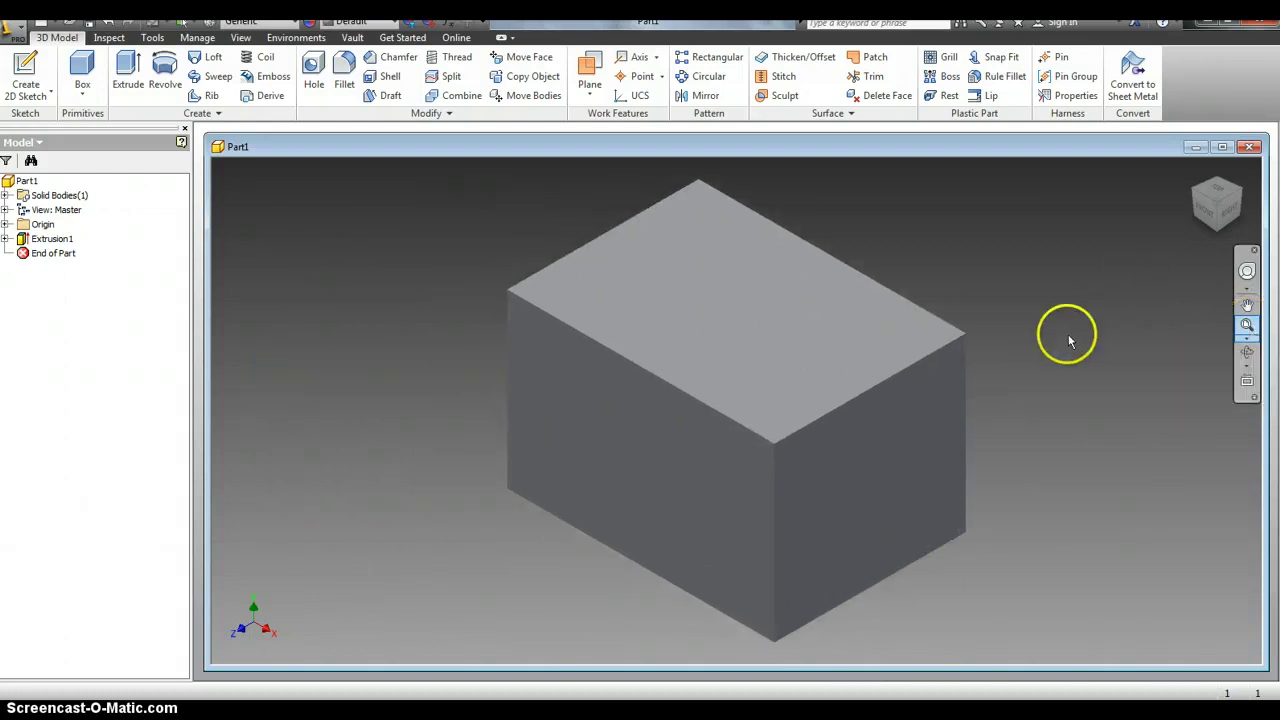
left_click_drag(1054, 360, 1052, 375)
scroll(1084, 378, "up", 3)
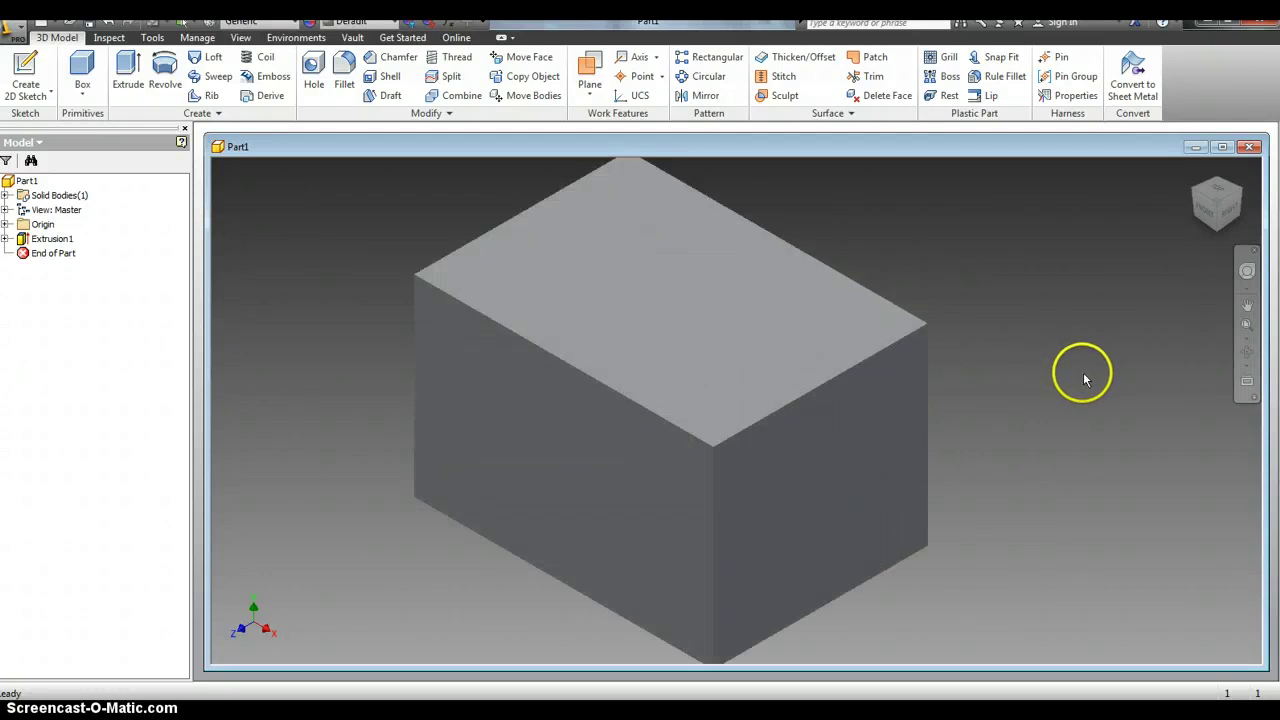
left_click_drag(1061, 368, 1195, 352)
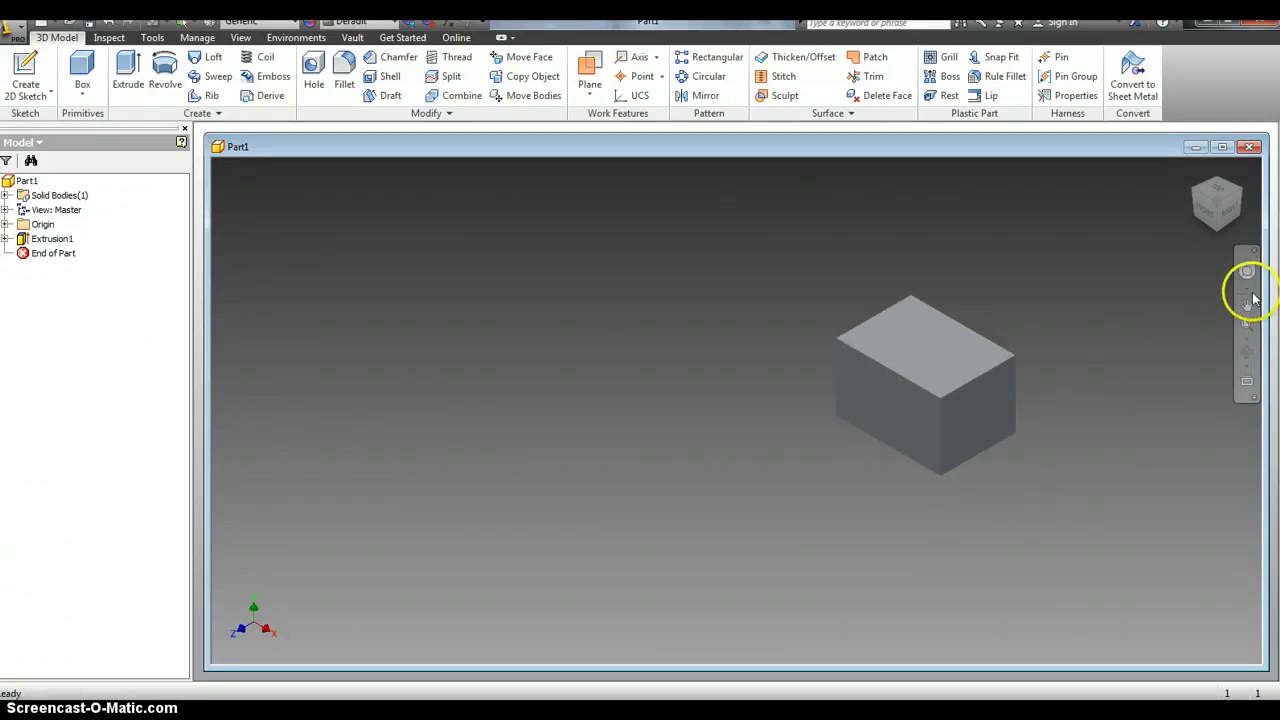
left_click(1247, 305)
mouse_move(977, 397)
left_mouse_down()
mouse_move(457, 408)
mouse_move(466, 300)
left_mouse_up()
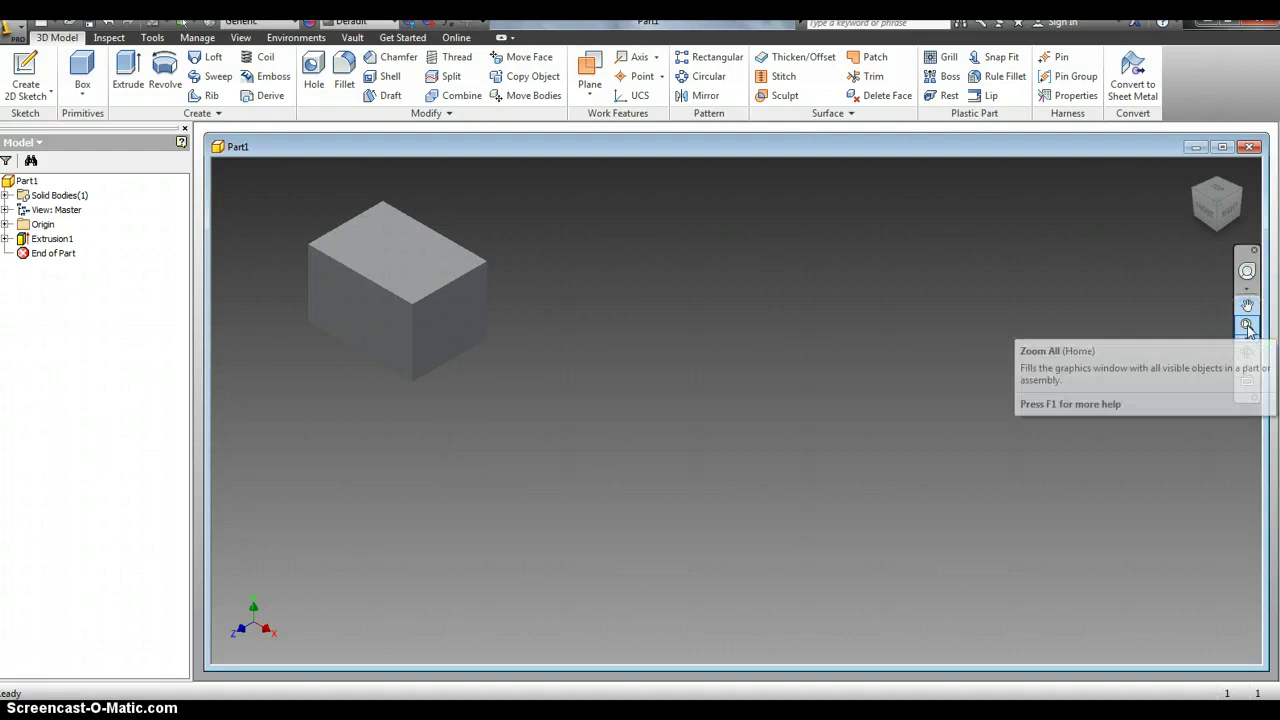
left_click(1247, 326)
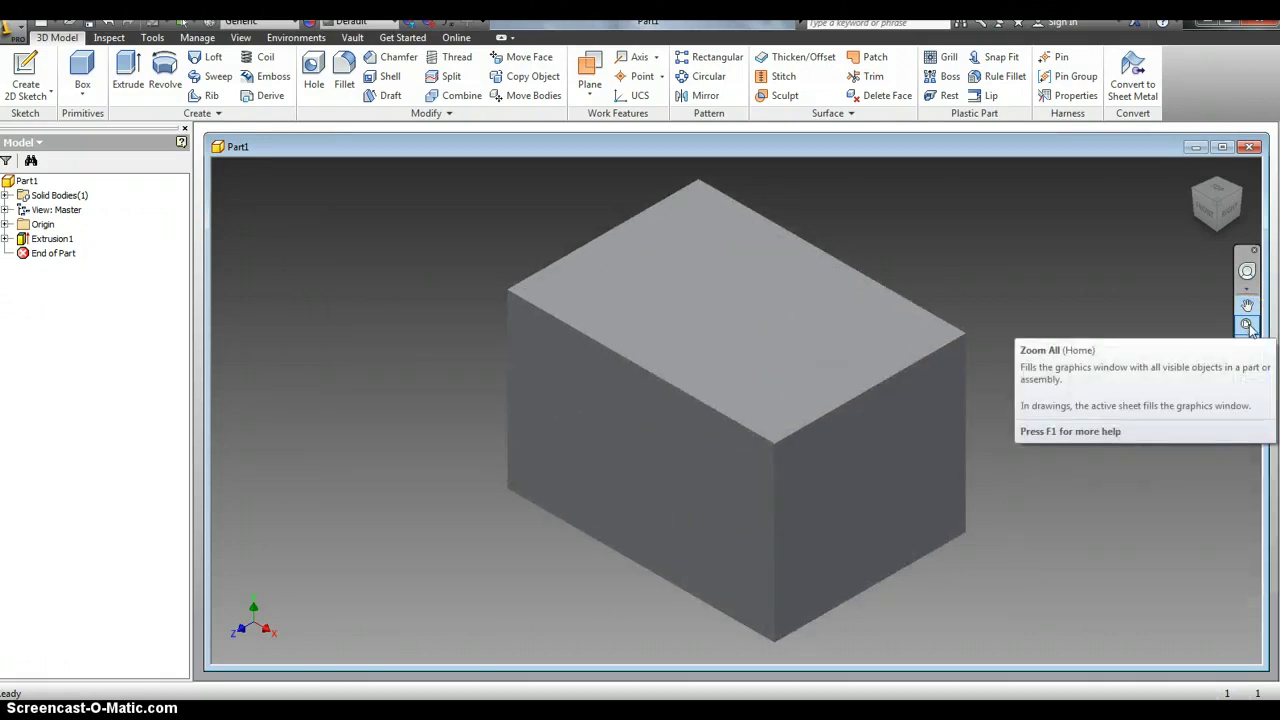
left_click(1247, 305)
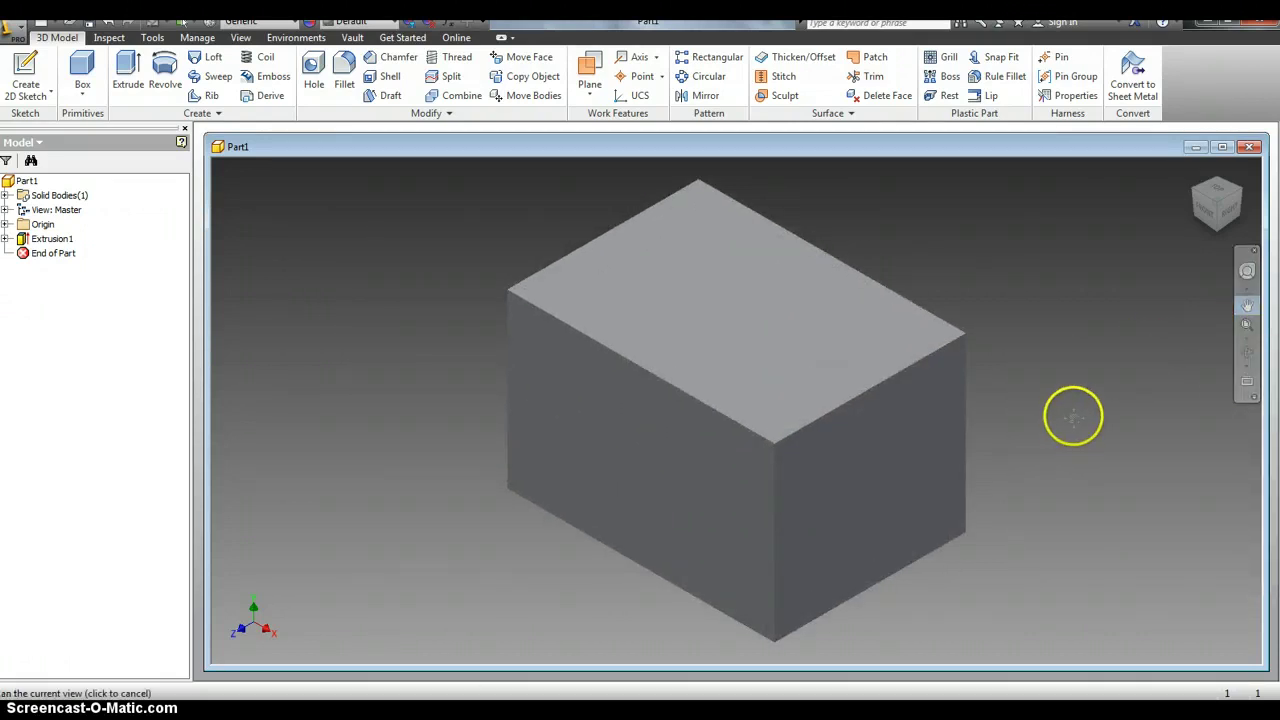